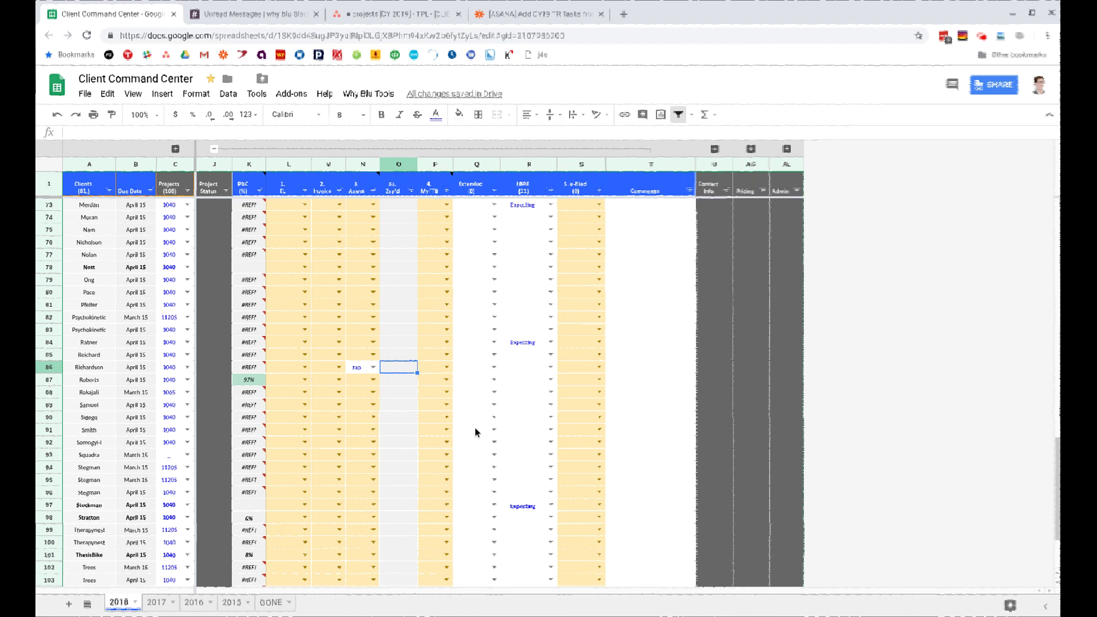
Set the status dropdown in cell N86 to 'zap' for the client in row 86.
{"action": "left_click", "coordinate": [358, 372]}
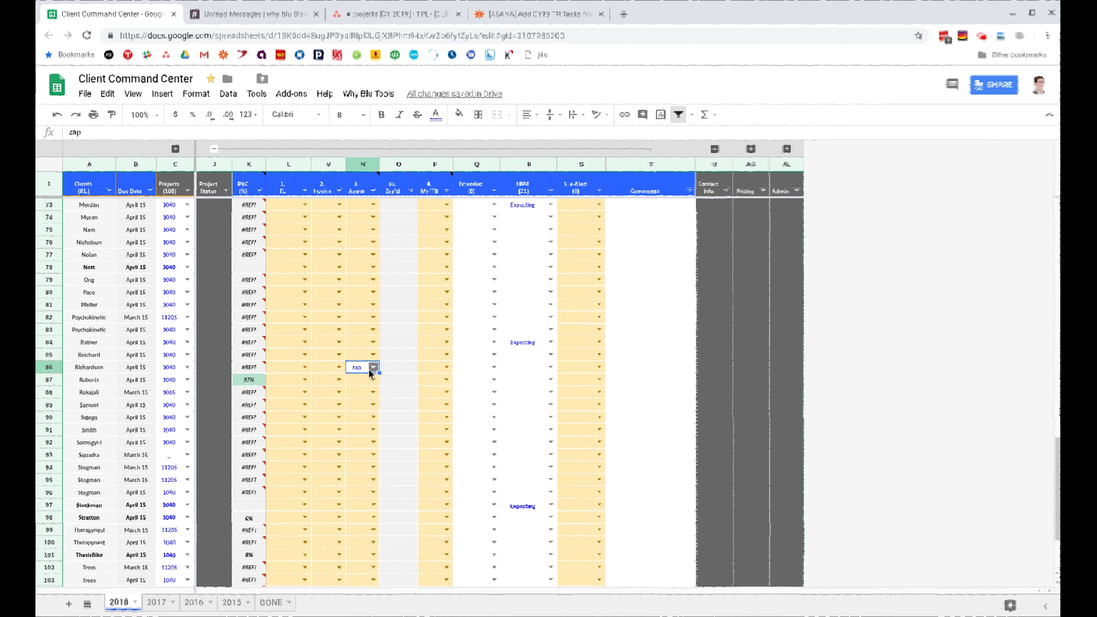
{"action": "left_click", "coordinate": [373, 367]}
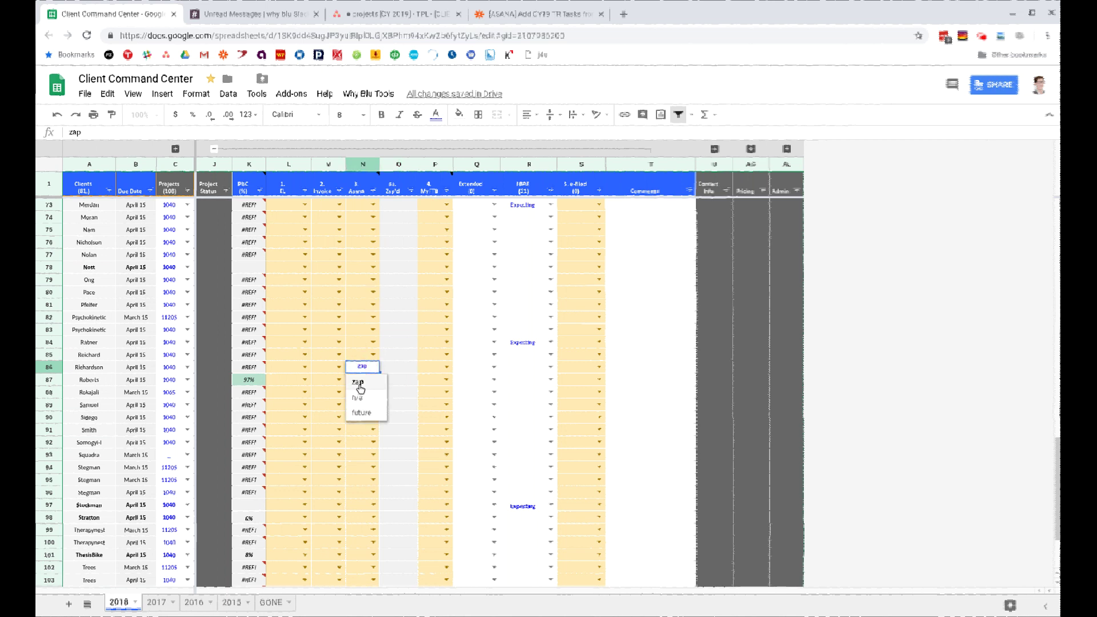
{"action": "left_click", "coordinate": [360, 389]}
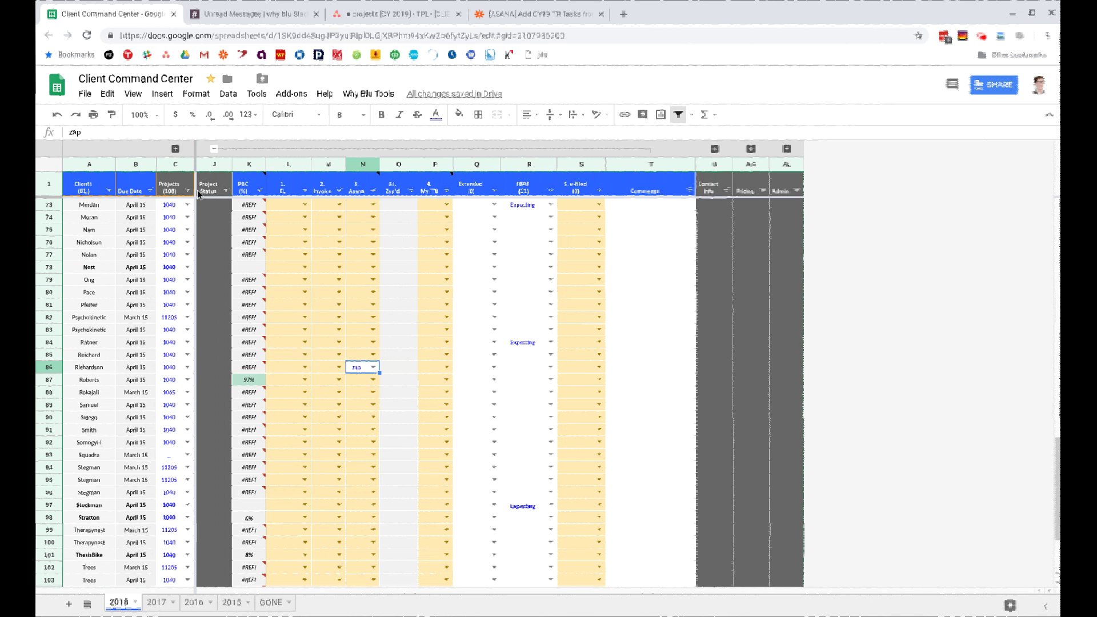
Expand ZAP columns D–I, inspect D86's Asana task-name formula, then view the Asana projects [CY 2019] list.
{"action": "left_click", "coordinate": [175, 149]}
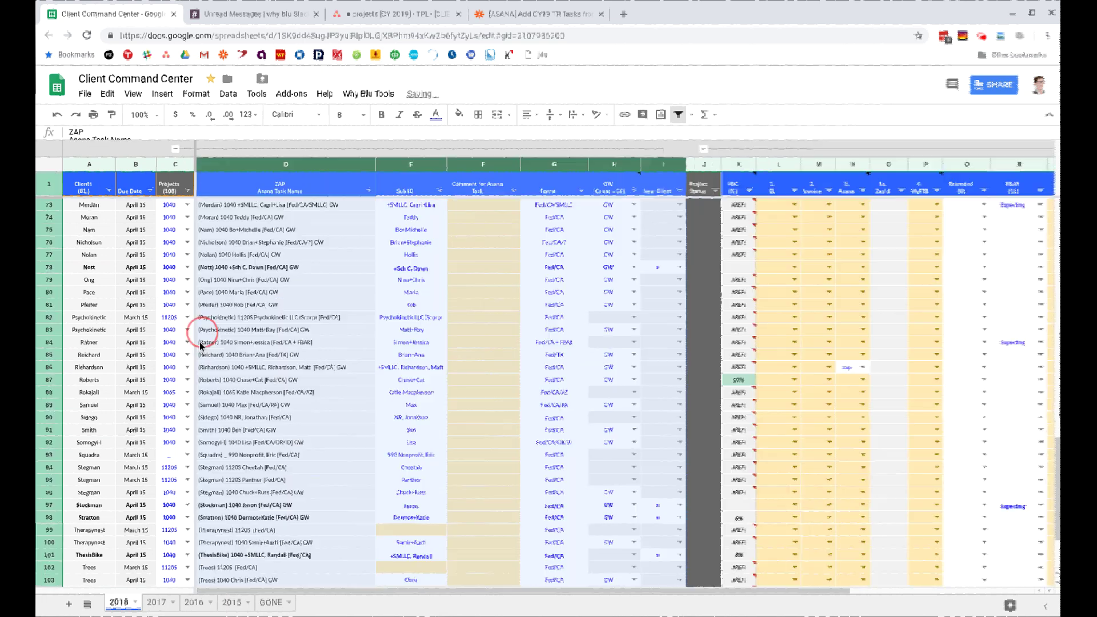
{"action": "left_click", "coordinate": [224, 367]}
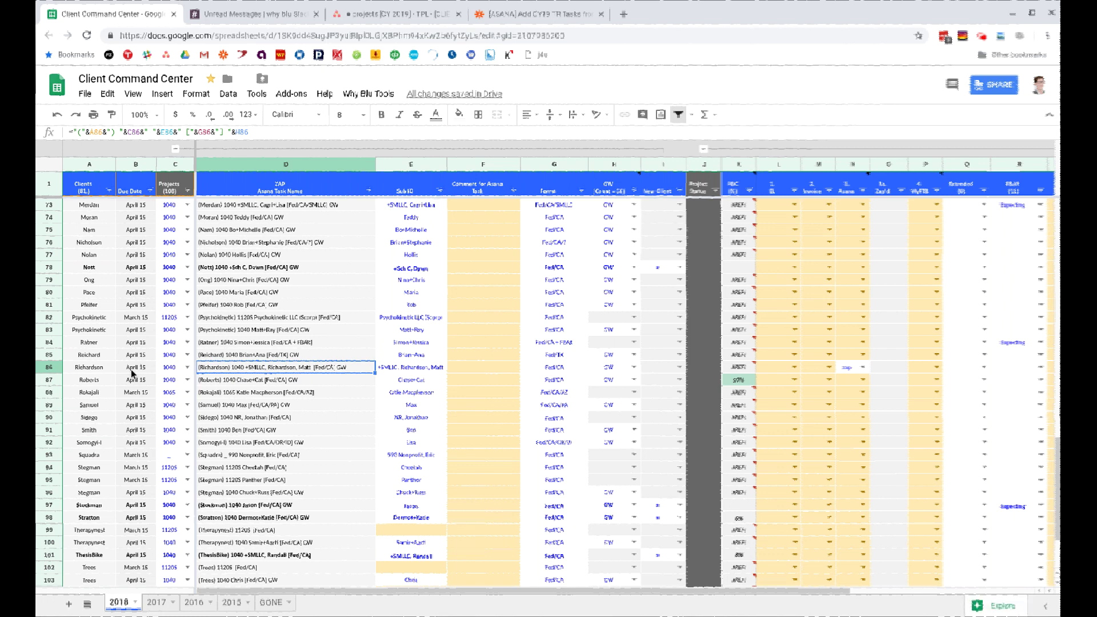
{"action": "left_click", "coordinate": [381, 14]}
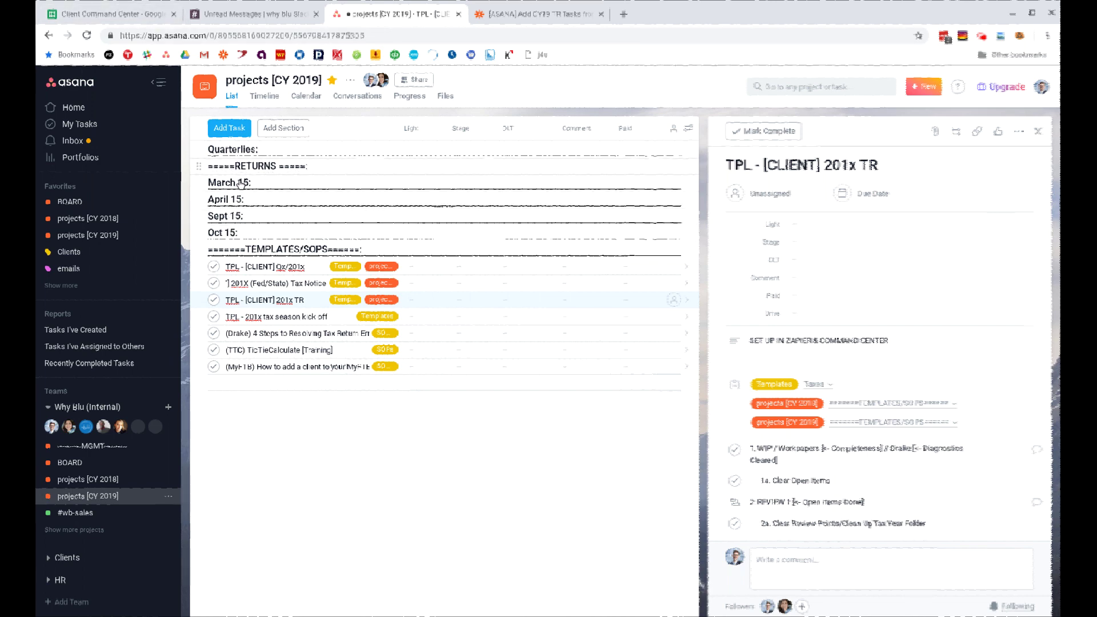
Check B86's due-date formula, collapse ZAP columns D–I, and return to the TPL - [CLIENT] 201x TR task.
{"action": "left_click", "coordinate": [146, 17]}
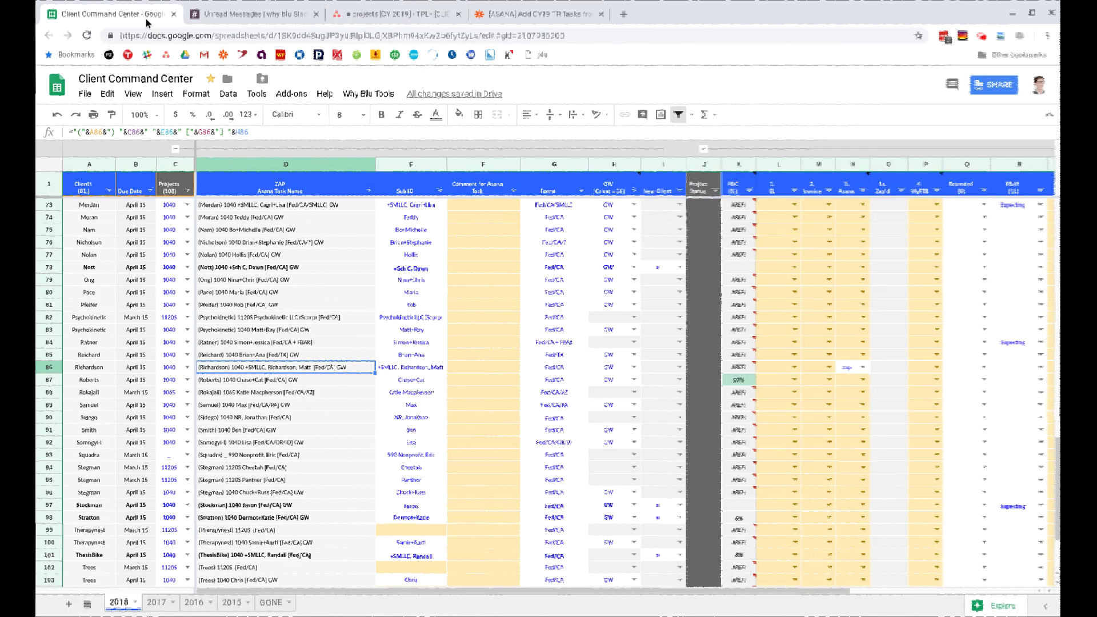
{"action": "left_click", "coordinate": [131, 370]}
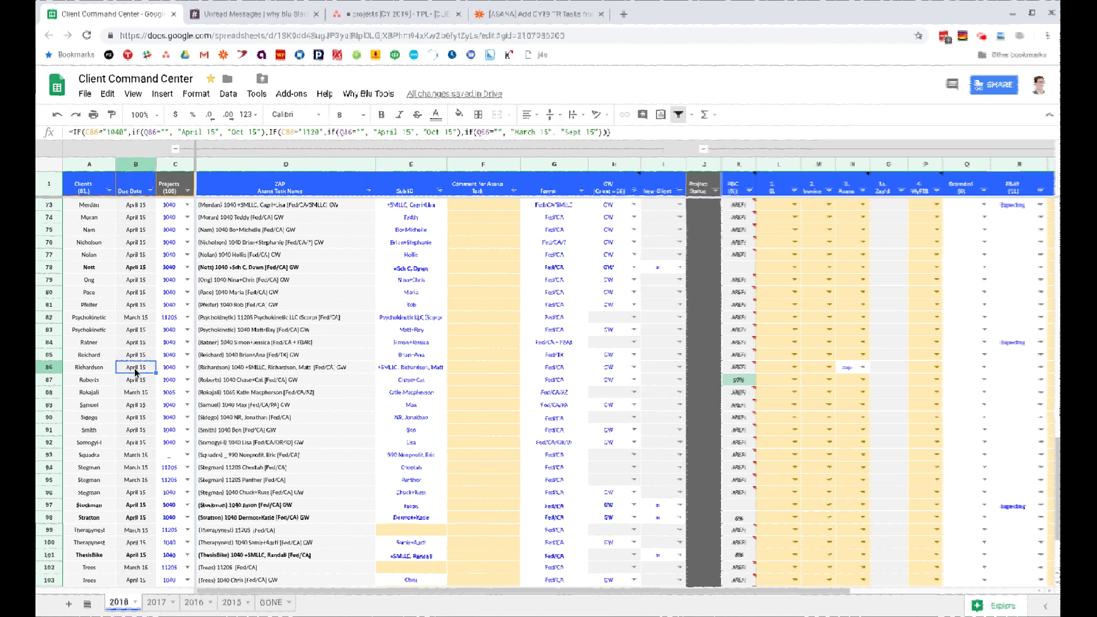
{"action": "left_click", "coordinate": [175, 150]}
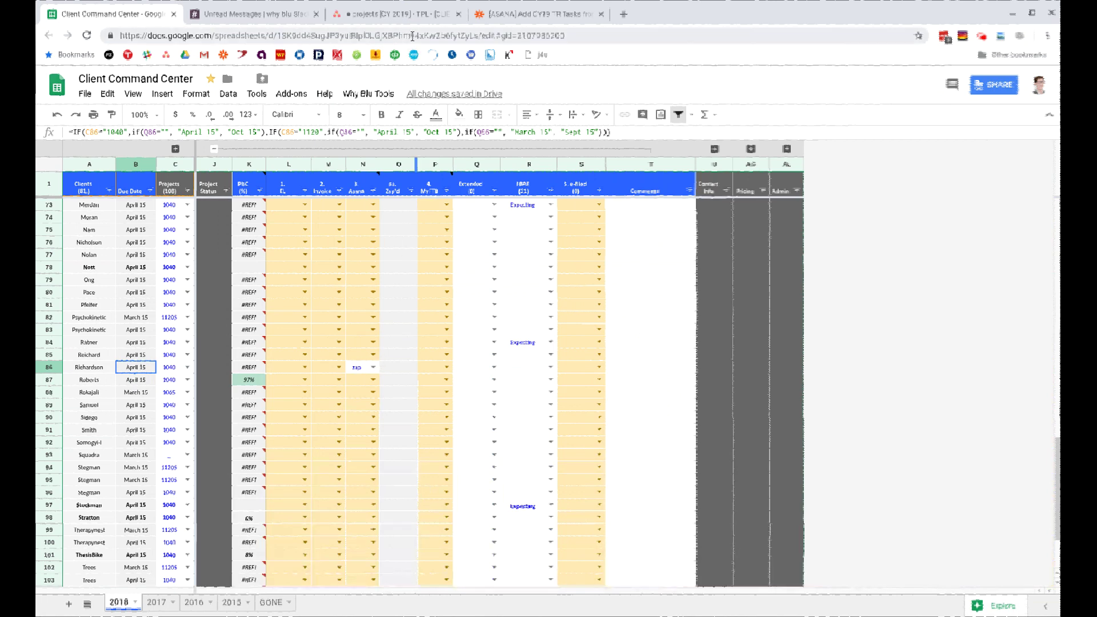
{"action": "left_click", "coordinate": [400, 14]}
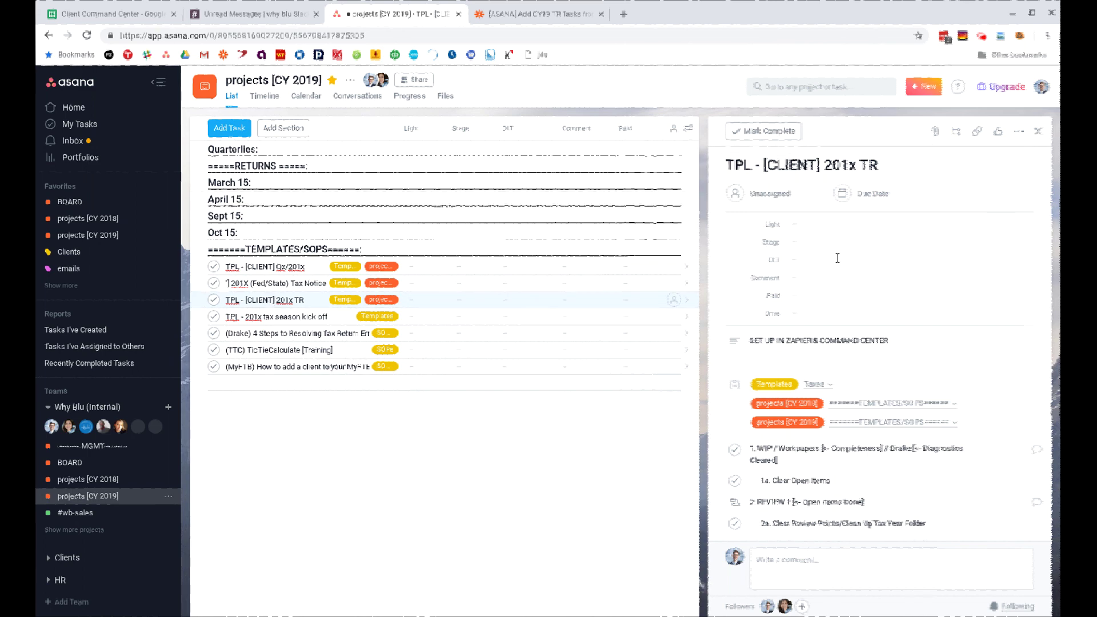
Review the template task's WIP and review subtasks through step 5, then bring up the Zapier Zap.
{"action": "scroll", "coordinate": [849, 309], "scroll_direction": "down", "scroll_amount": 2}
{"action": "scroll", "coordinate": [849, 309], "scroll_direction": "down", "scroll_amount": 2}
{"action": "scroll", "coordinate": [828, 331], "scroll_direction": "up", "scroll_amount": 1}
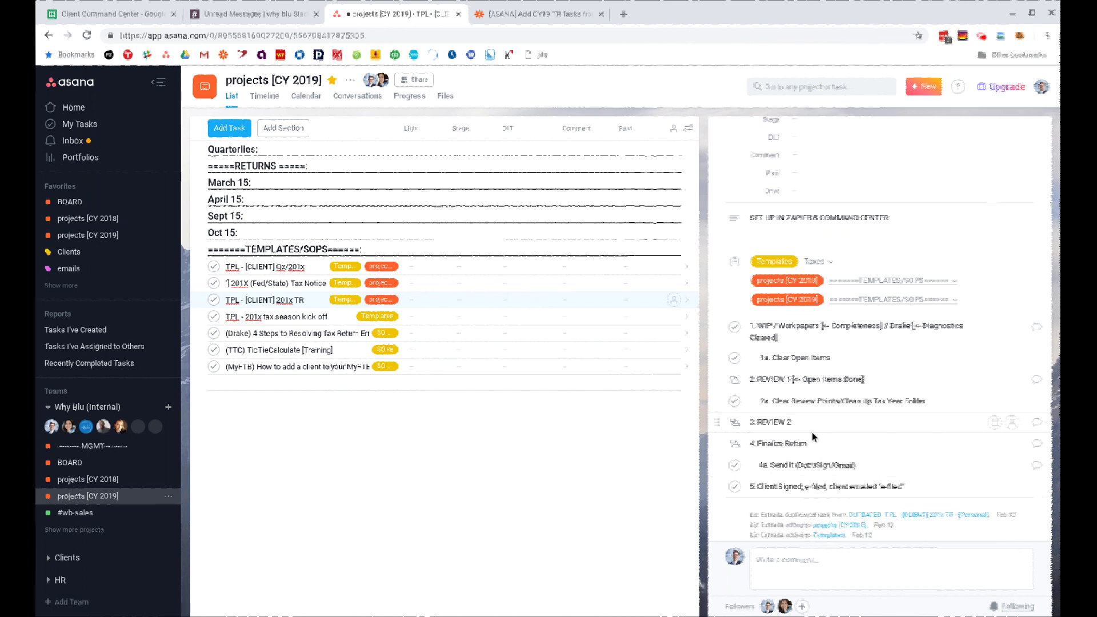
{"action": "scroll", "coordinate": [812, 415], "scroll_direction": "up", "scroll_amount": 3}
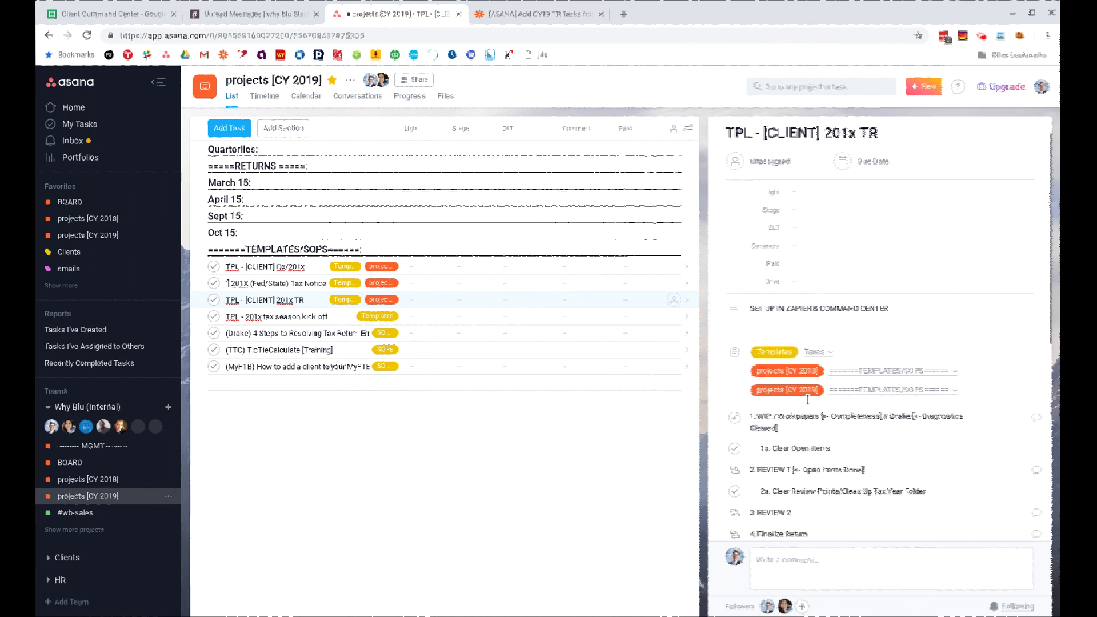
{"action": "scroll", "coordinate": [810, 399], "scroll_direction": "down", "scroll_amount": 2}
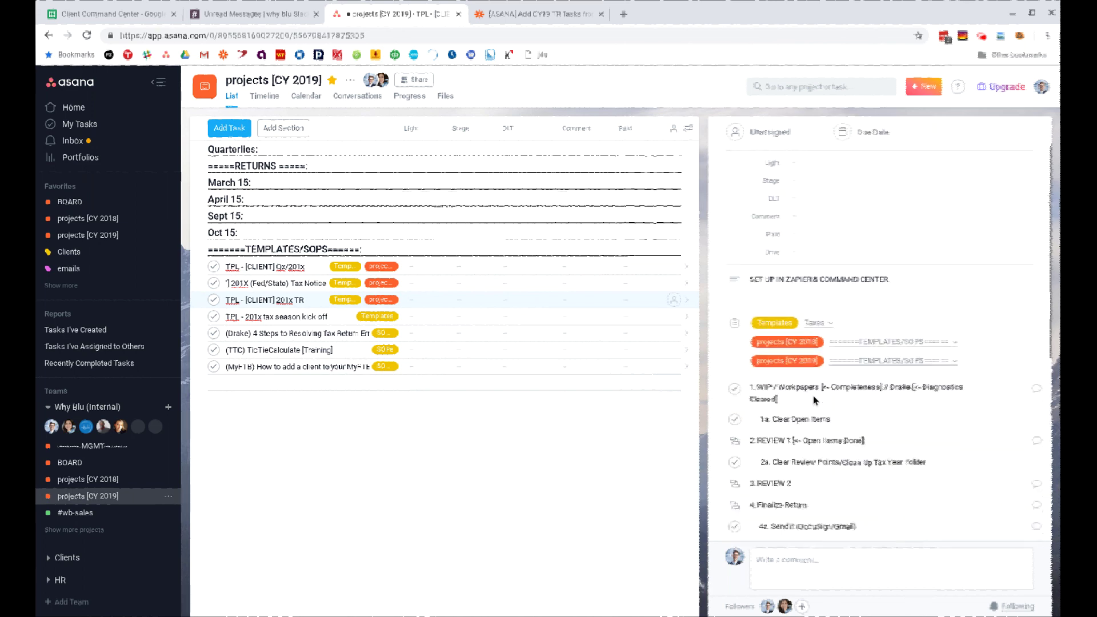
{"action": "scroll", "coordinate": [814, 395], "scroll_direction": "down", "scroll_amount": 1}
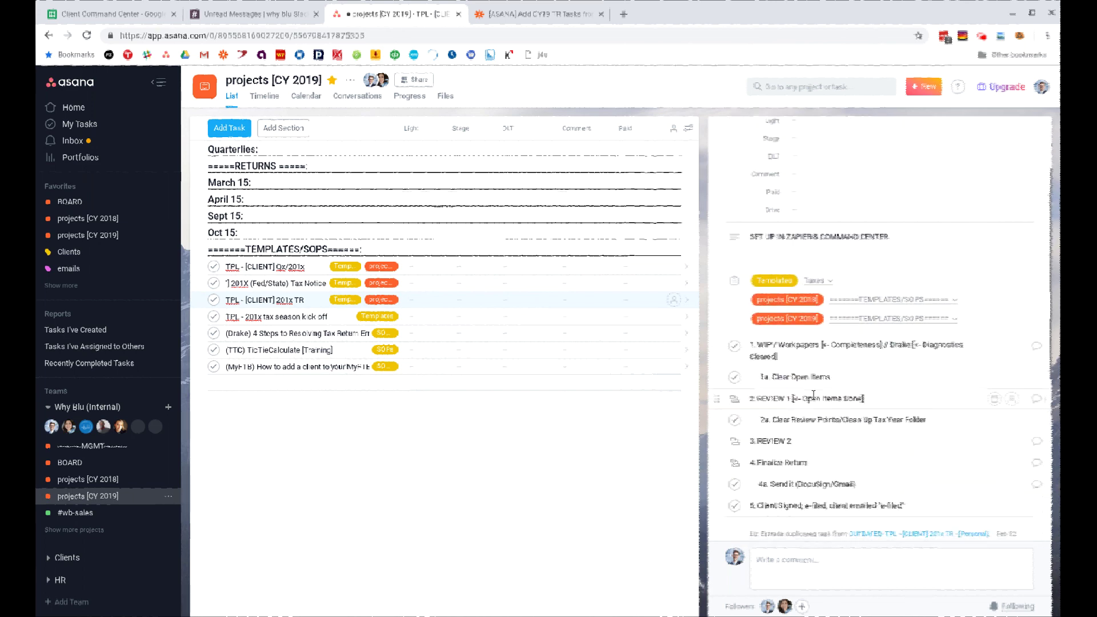
{"action": "scroll", "coordinate": [814, 395], "scroll_direction": "up", "scroll_amount": 1}
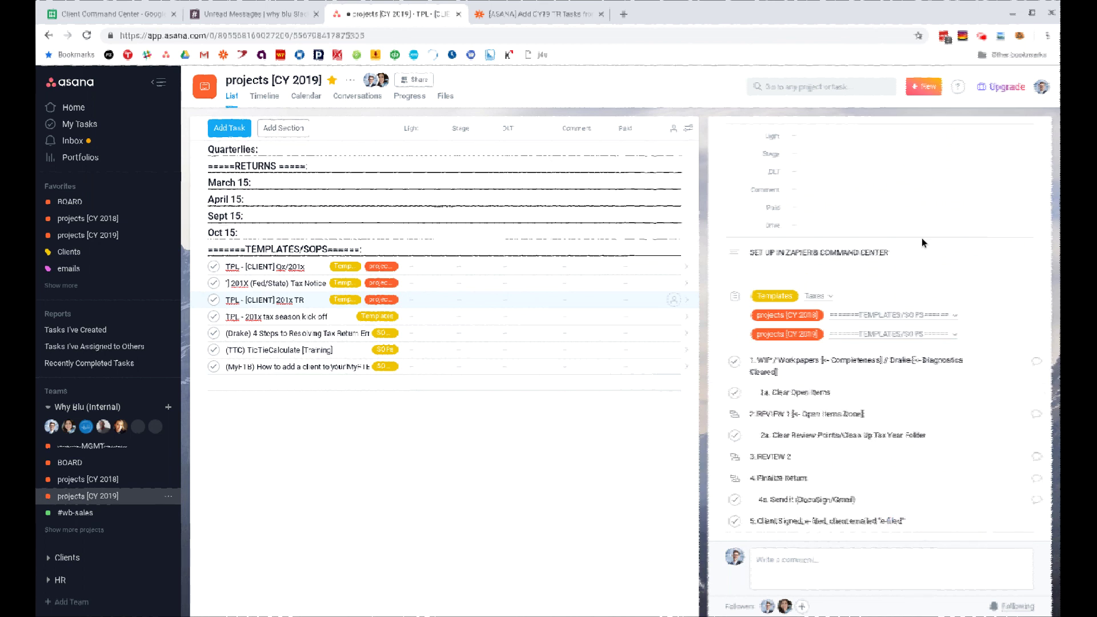
{"action": "scroll", "coordinate": [875, 358], "scroll_direction": "down", "scroll_amount": 3}
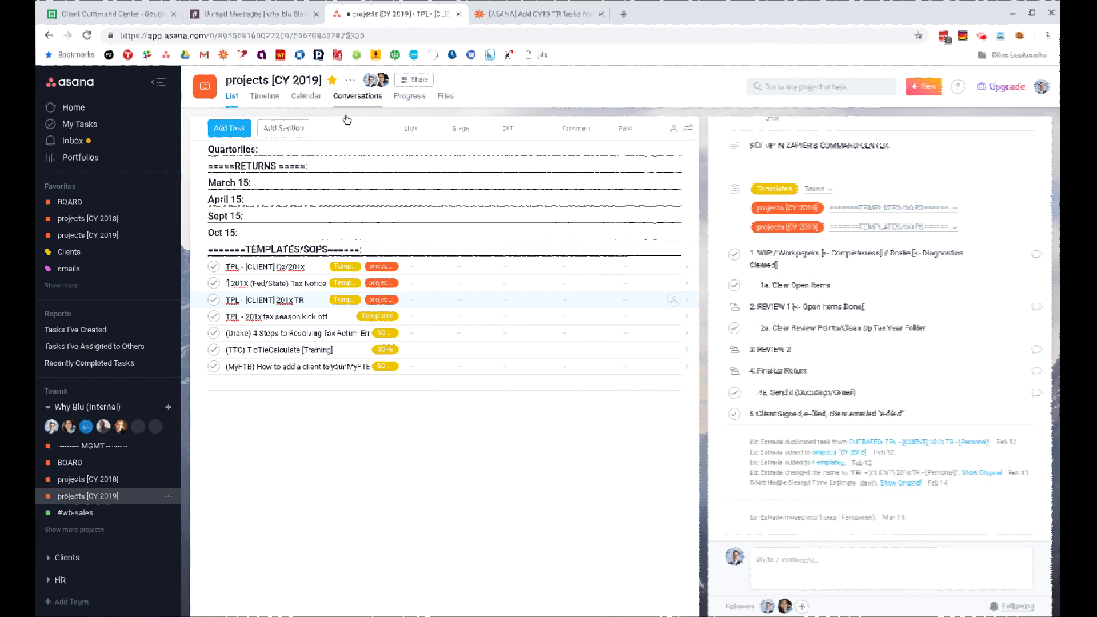
{"action": "left_click", "coordinate": [537, 19]}
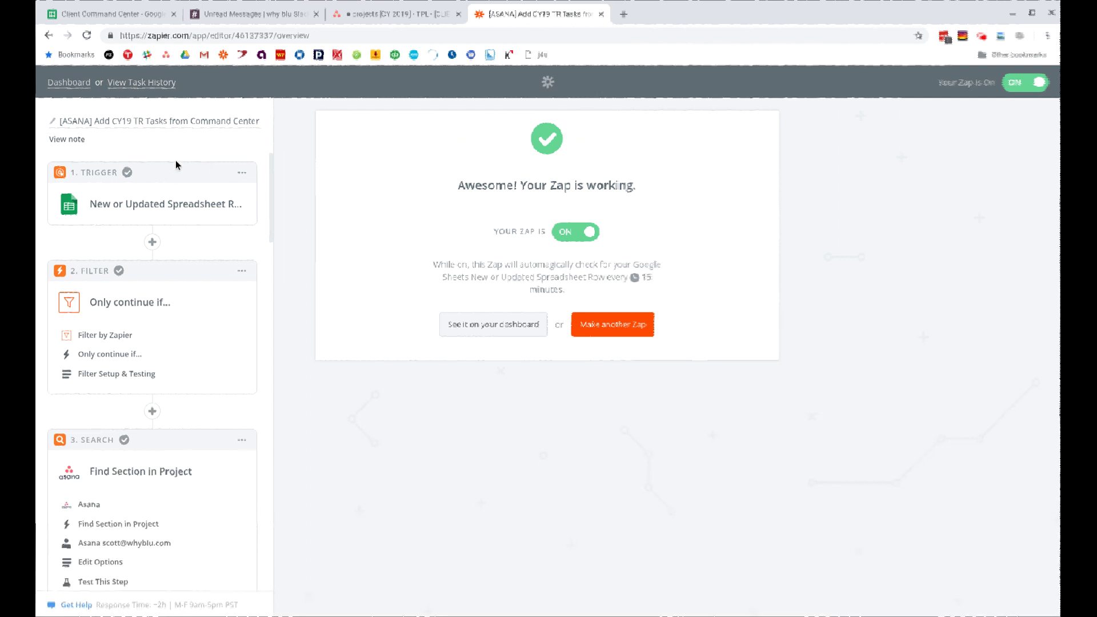
Look through the Zap's 15 steps, from Asana lookups and subtask creation to the sheet update and Slack message.
{"action": "scroll", "coordinate": [172, 191], "scroll_direction": "down", "scroll_amount": 1}
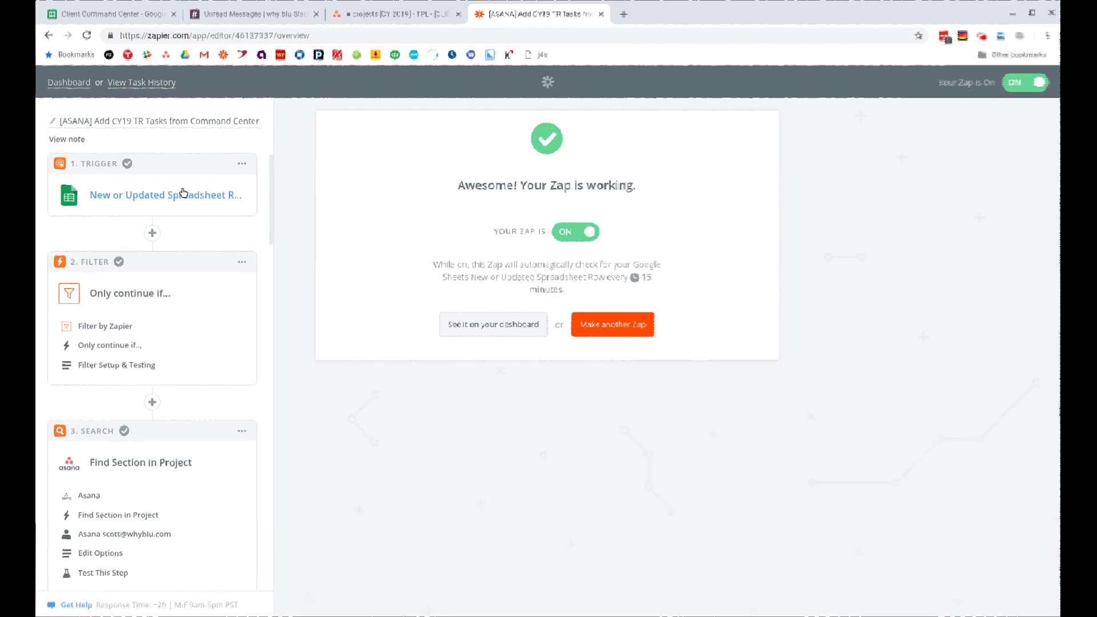
{"action": "scroll", "coordinate": [183, 193], "scroll_direction": "down", "scroll_amount": 1}
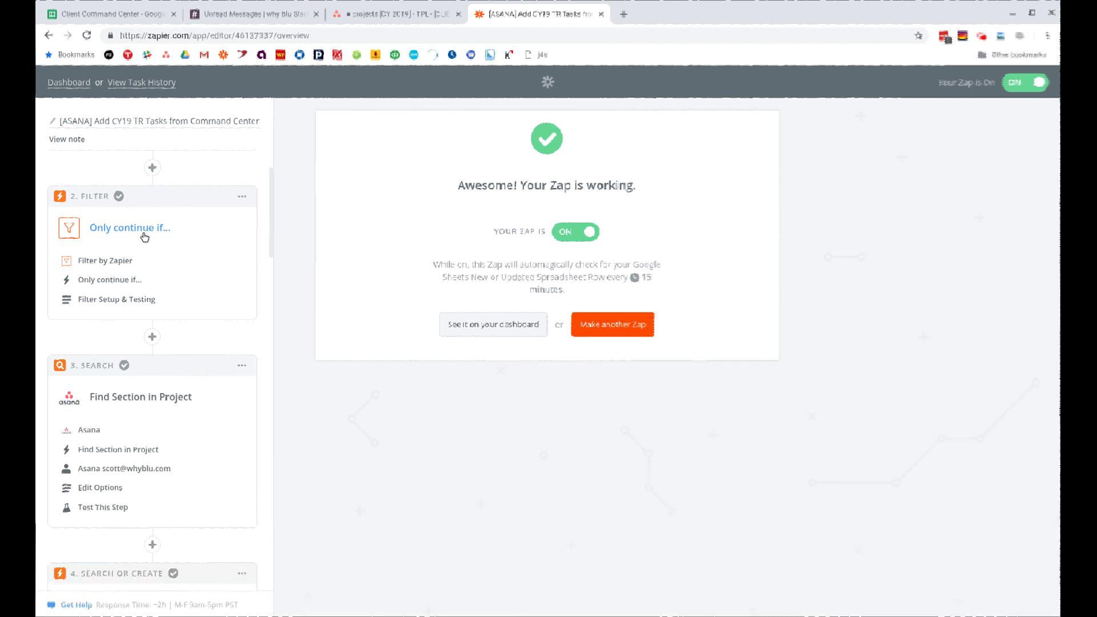
{"action": "scroll", "coordinate": [145, 237], "scroll_direction": "up", "scroll_amount": 1}
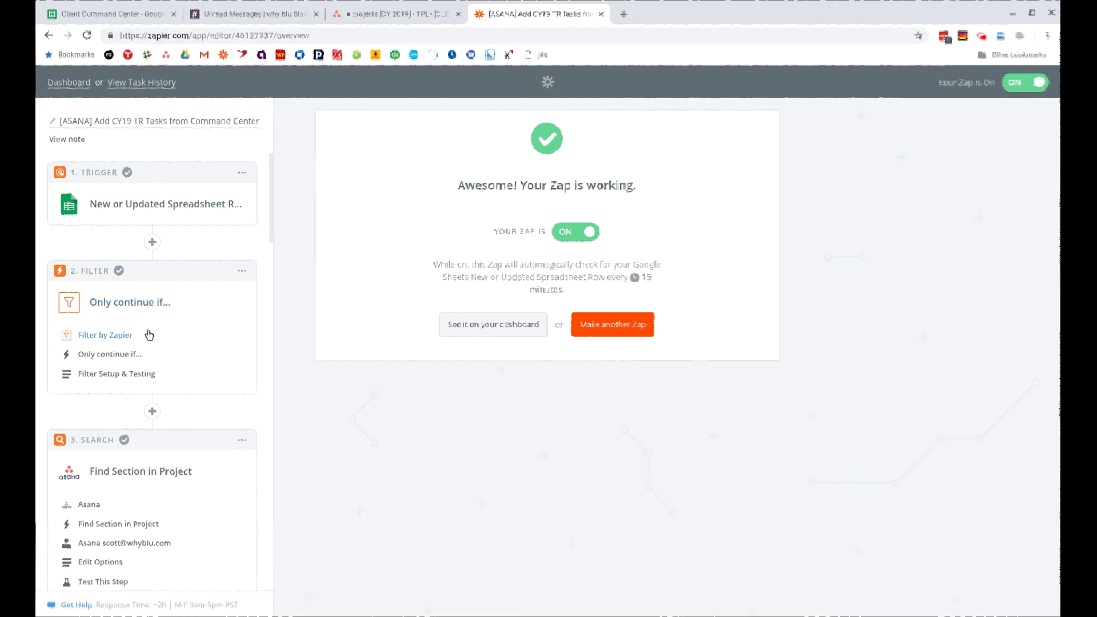
{"action": "scroll", "coordinate": [150, 325], "scroll_direction": "down", "scroll_amount": 3}
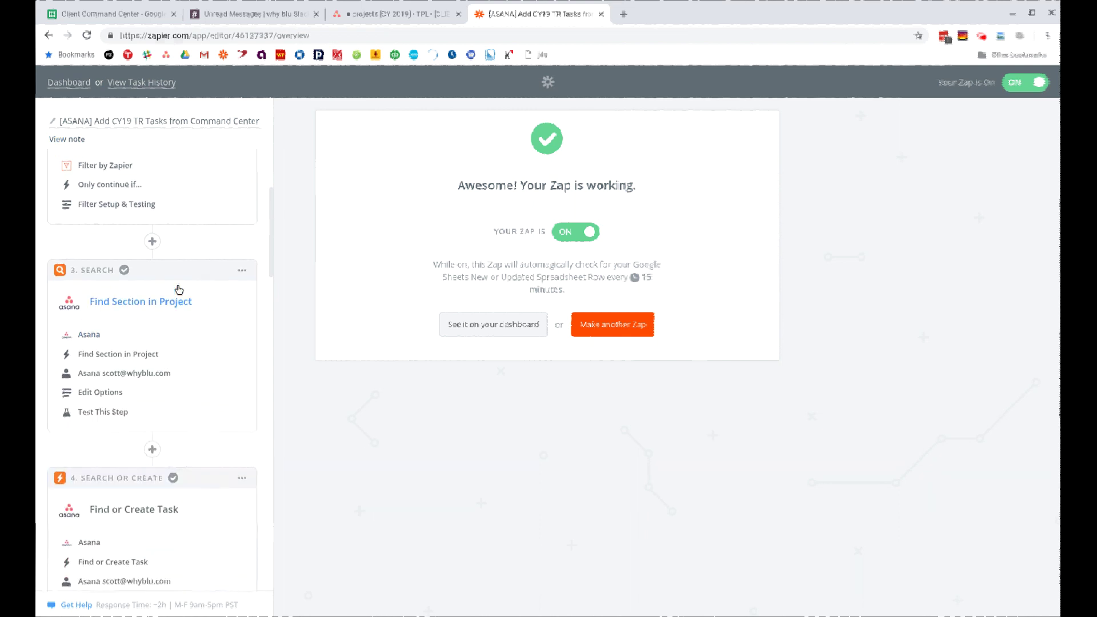
{"action": "scroll", "coordinate": [179, 290], "scroll_direction": "up", "scroll_amount": 1}
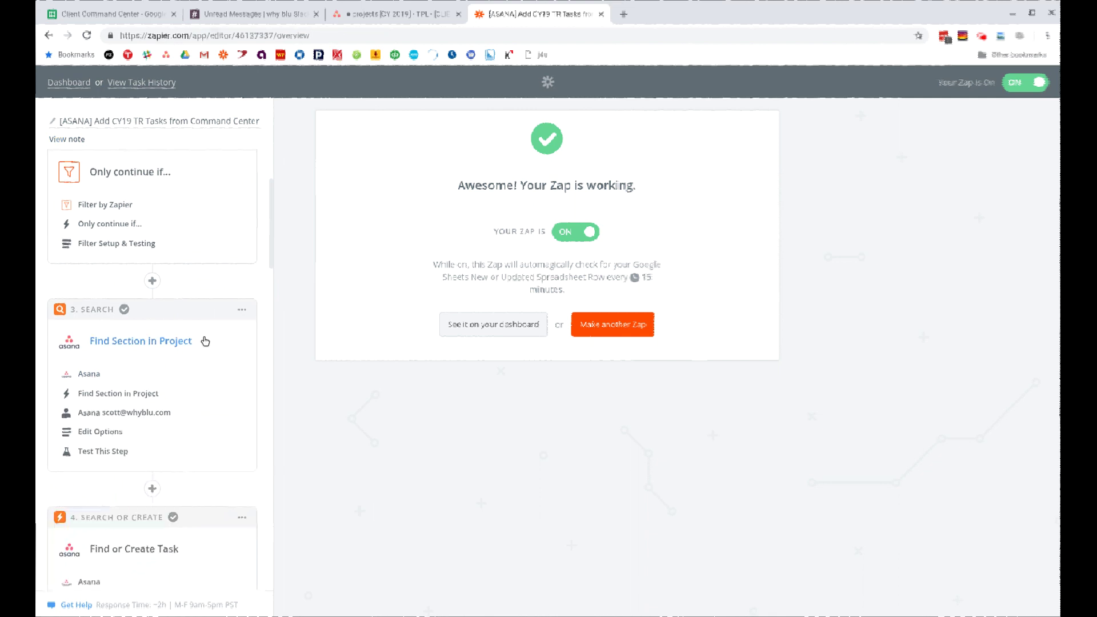
{"action": "scroll", "coordinate": [205, 341], "scroll_direction": "down", "scroll_amount": 4}
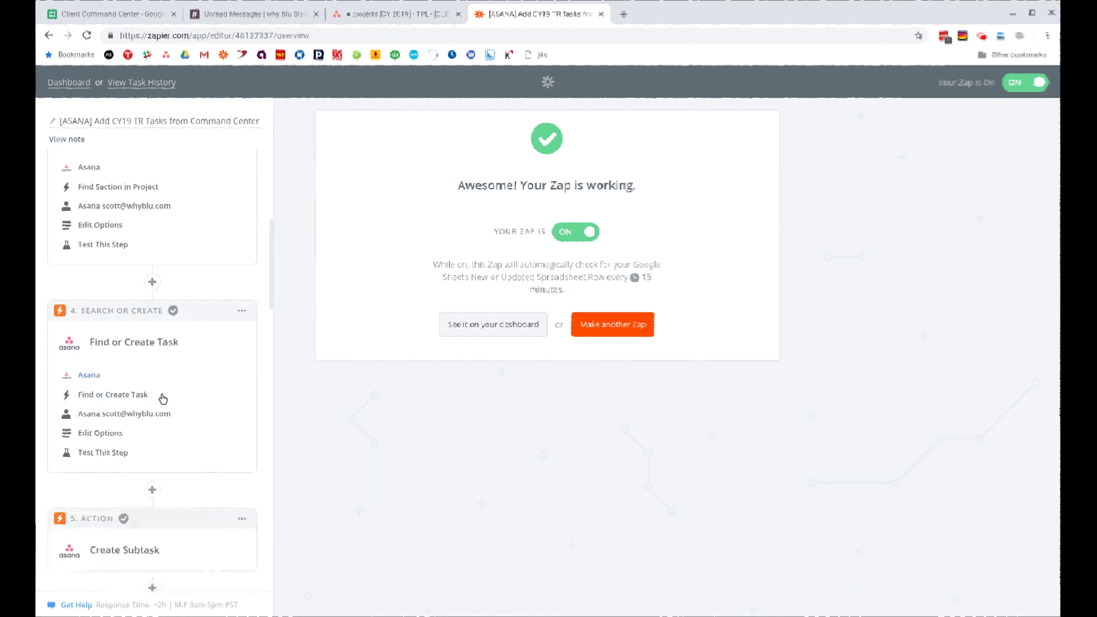
{"action": "scroll", "coordinate": [163, 399], "scroll_direction": "down", "scroll_amount": 12}
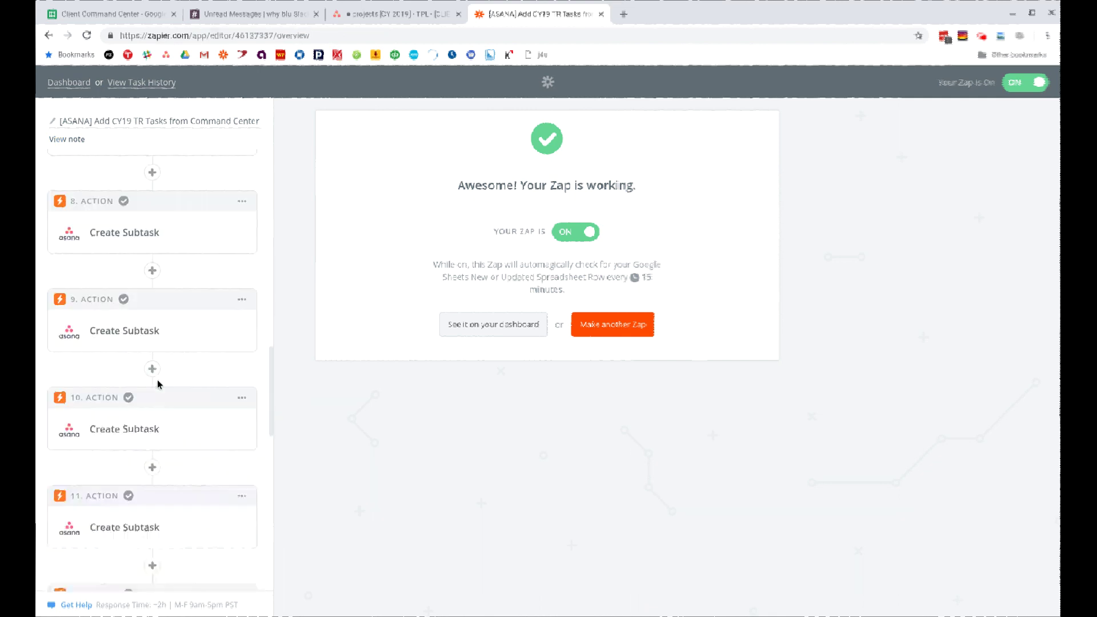
{"action": "scroll", "coordinate": [157, 381], "scroll_direction": "down", "scroll_amount": 12}
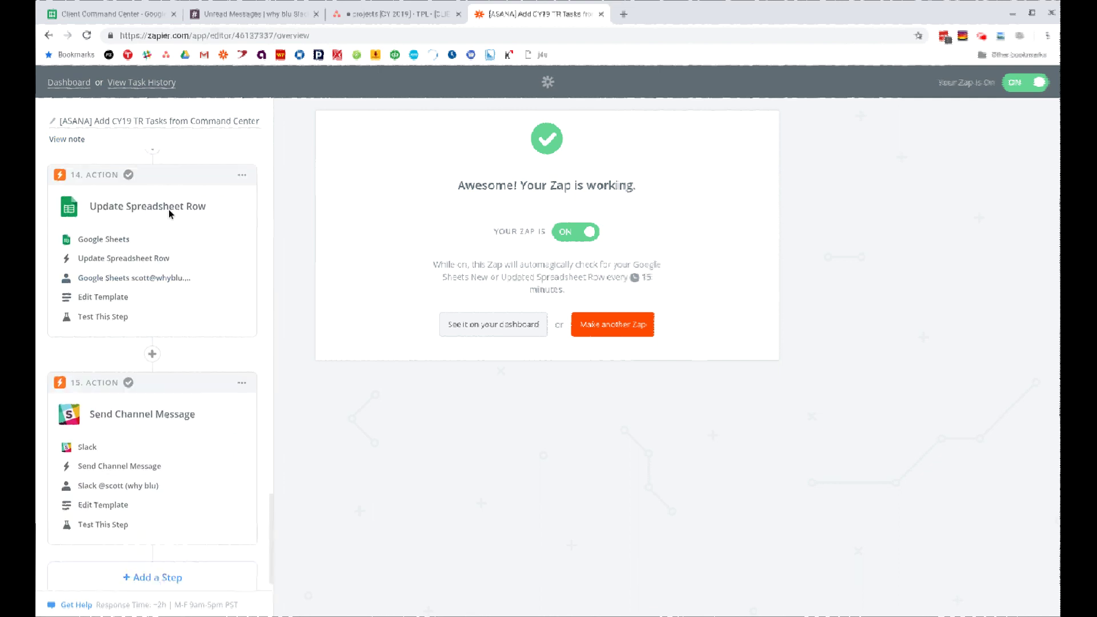
{"action": "scroll", "coordinate": [169, 209], "scroll_direction": "up", "scroll_amount": 3}
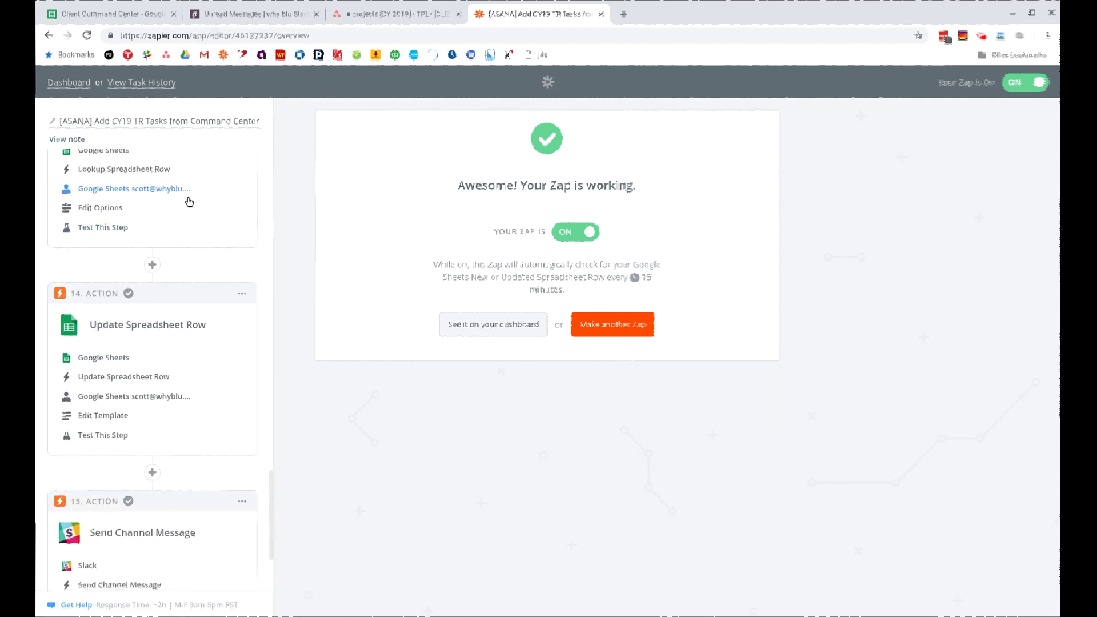
Copy the flag formula from O85 into O86 so it shows x, then view the Asana project list.
{"action": "left_click", "coordinate": [124, 16]}
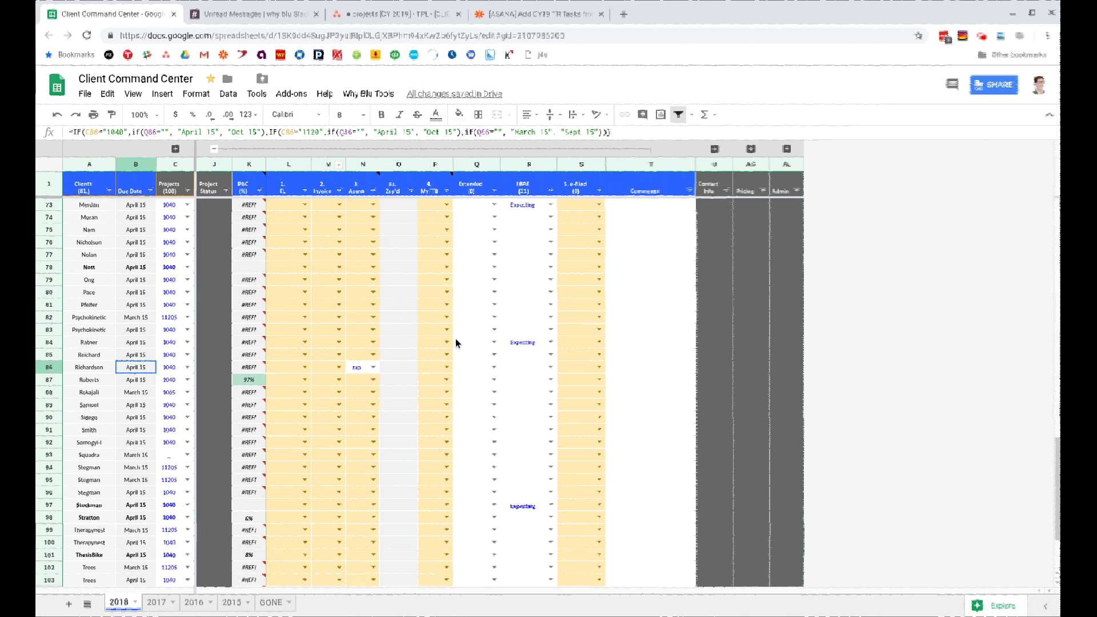
{"action": "left_click", "coordinate": [390, 357]}
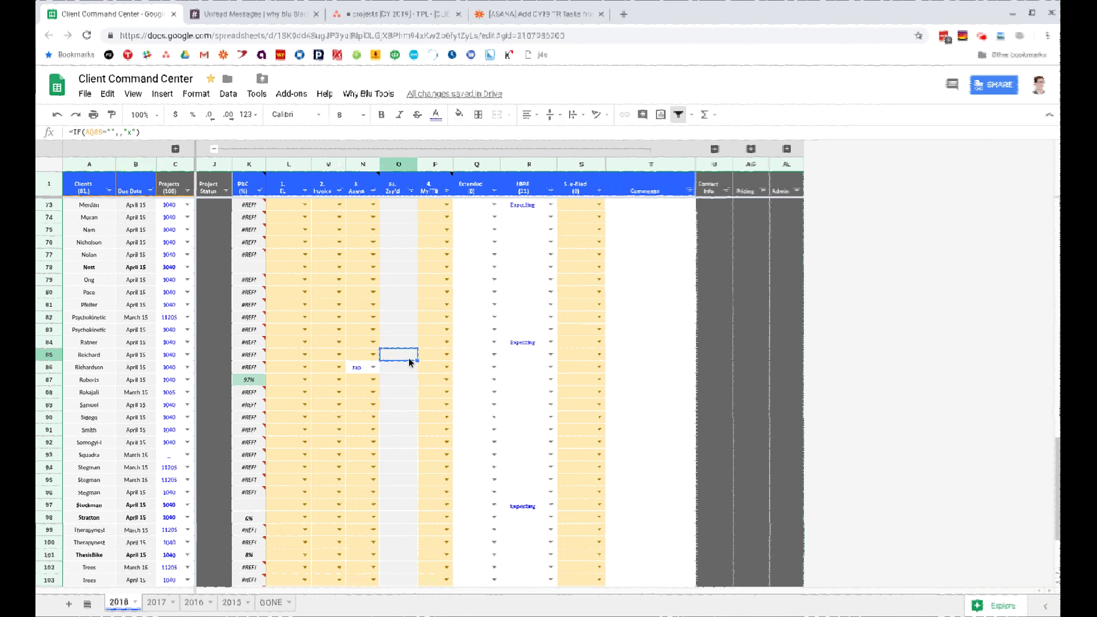
{"action": "key", "text": "Down"}
{"action": "type", "text": "=IF(AQ86=\"\",,\"x\")"}
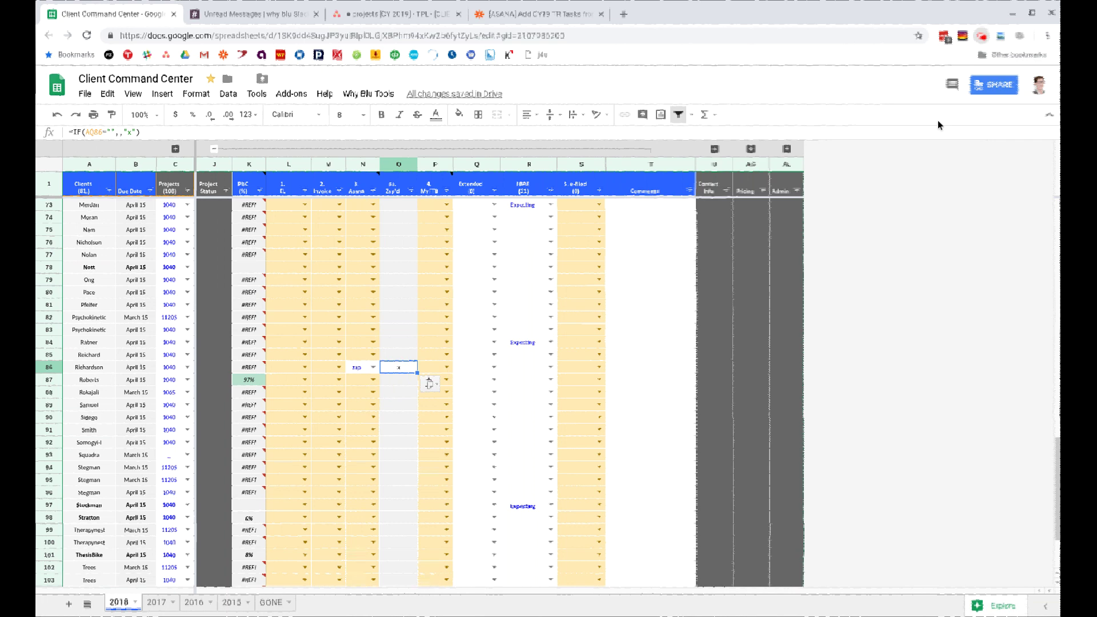
{"action": "key", "text": "ctrl+3"}
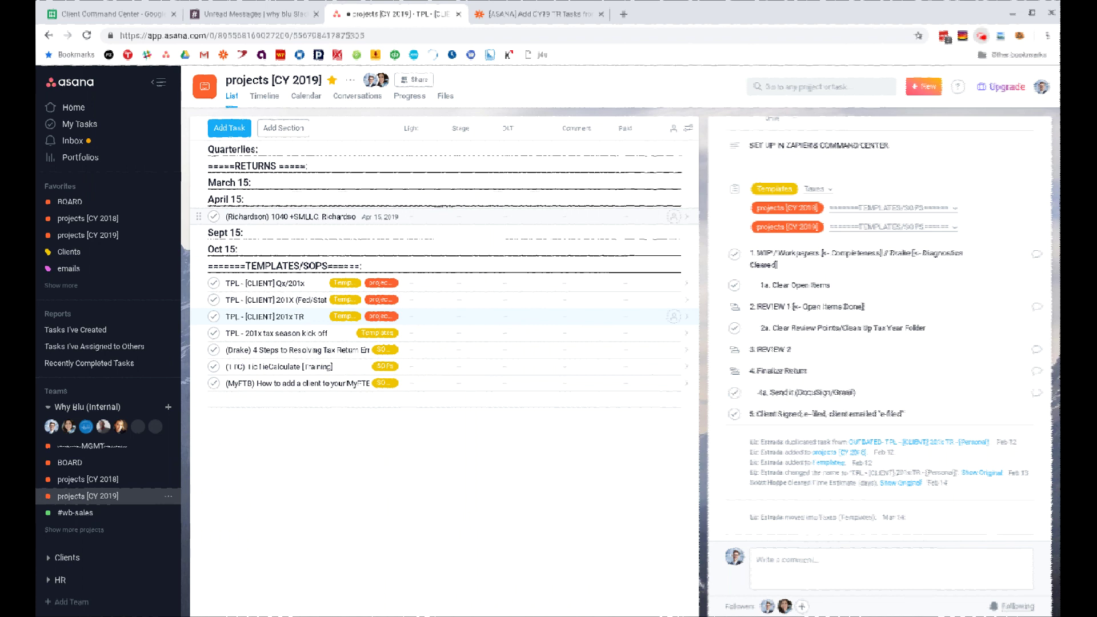
Open the new 1040 +SMLLC task due Apr 15 2019, check its review subtasks, then view Slack.
{"action": "left_click", "coordinate": [303, 216]}
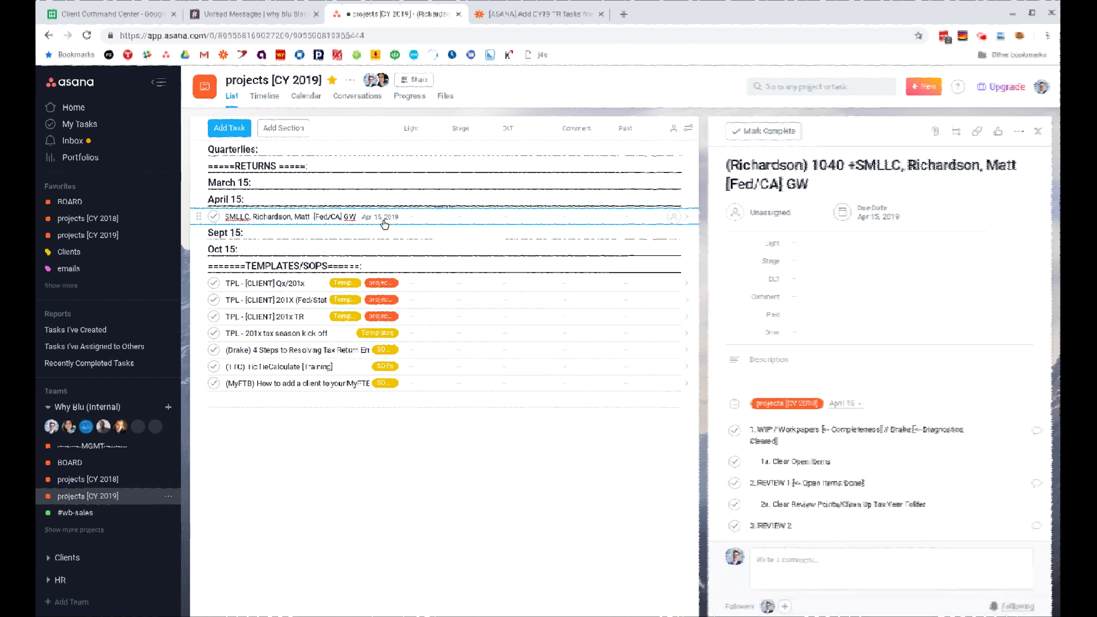
{"action": "scroll", "coordinate": [869, 354], "scroll_direction": "down", "scroll_amount": 2}
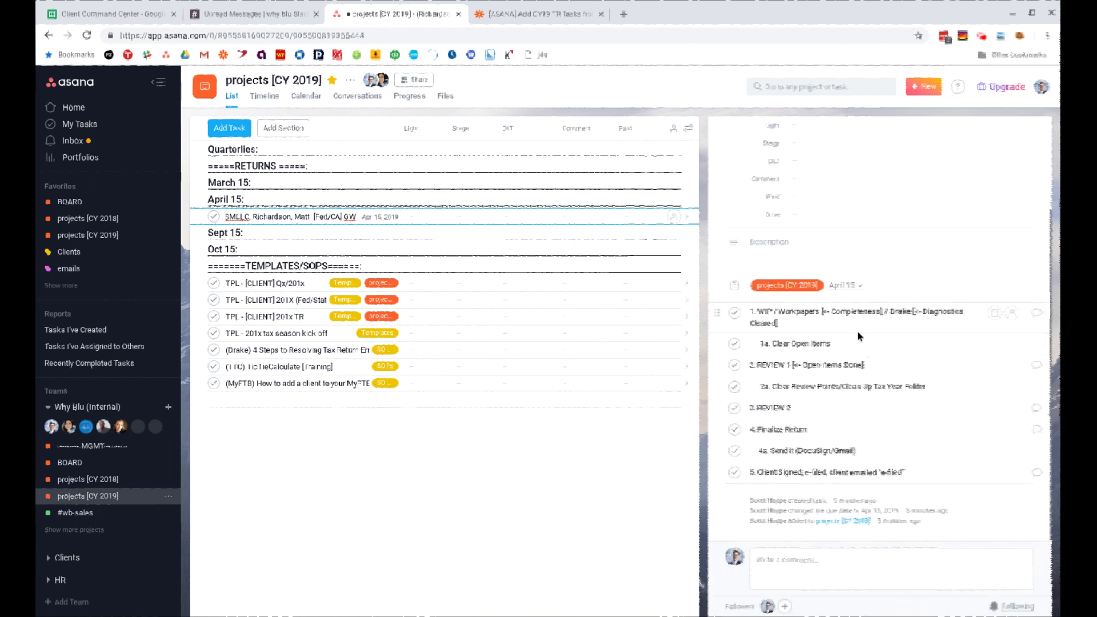
{"action": "scroll", "coordinate": [831, 320], "scroll_direction": "up", "scroll_amount": 2}
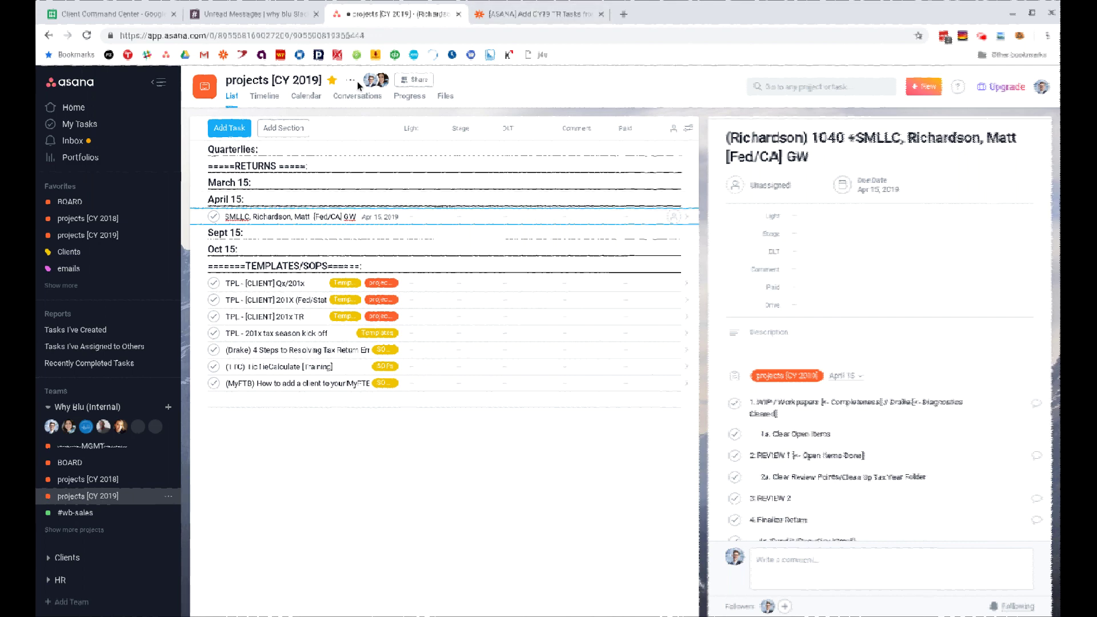
{"action": "left_click", "coordinate": [262, 14]}
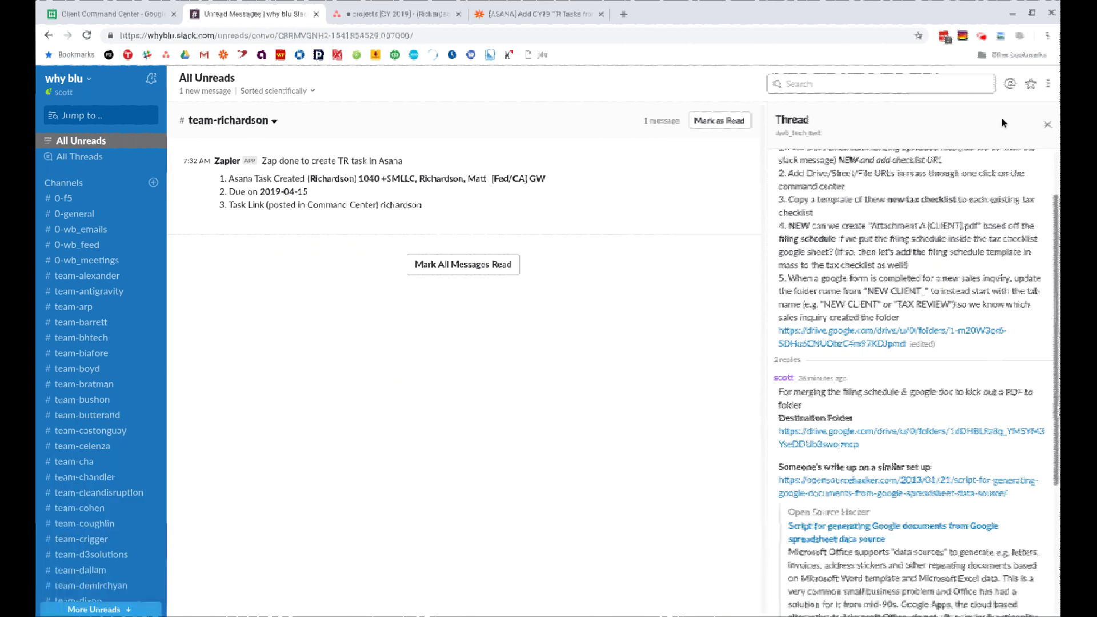
Close Slack's Thread panel so the Zapier 'Zap done to create TR task in Asana' message fills the view.
{"action": "left_click", "coordinate": [1048, 126]}
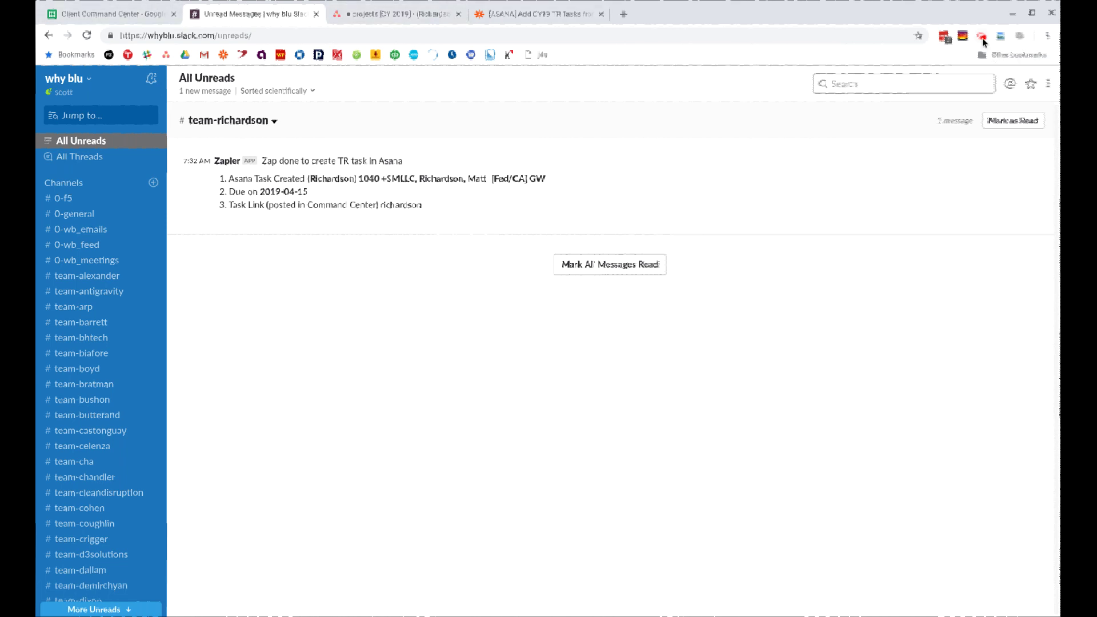
Expand the collapsed column group and select AQ86 to follow its link to the new Asana task.
{"action": "left_click", "coordinate": [132, 20]}
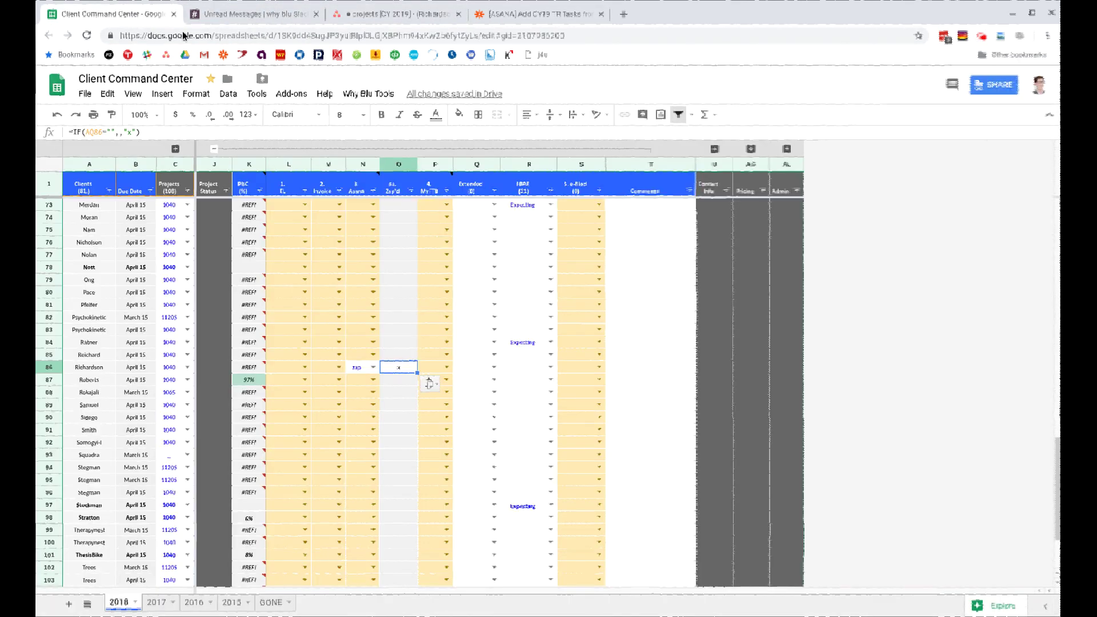
{"action": "left_click", "coordinate": [400, 370]}
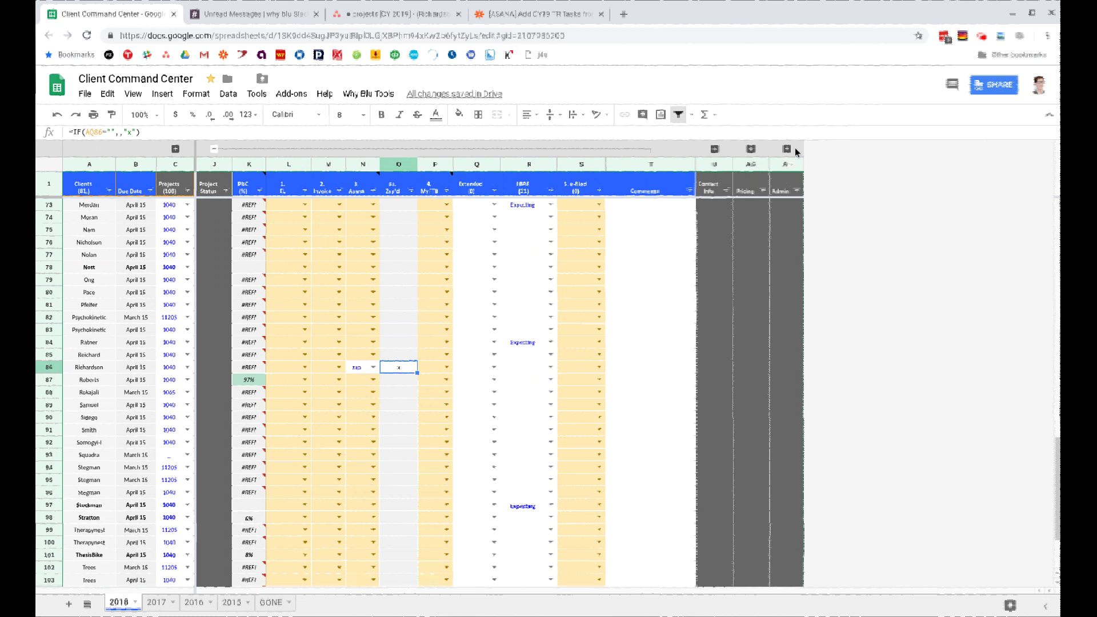
{"action": "left_click", "coordinate": [778, 171]}
{"action": "left_click", "coordinate": [860, 382]}
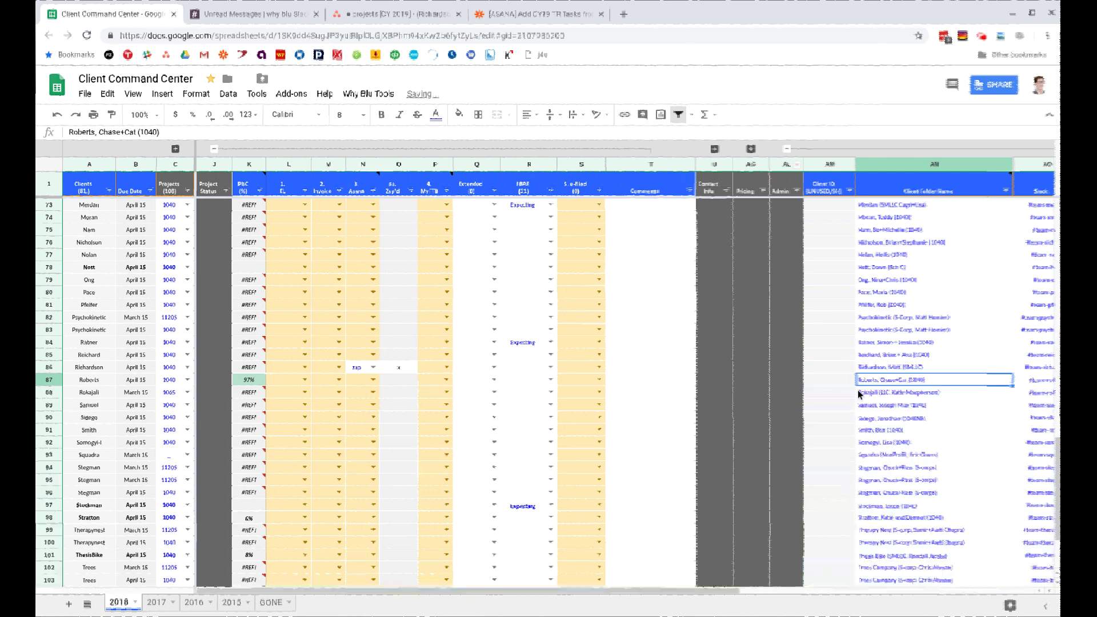
{"action": "key", "text": "Up"}
{"action": "key", "text": "Right"}
{"action": "key", "text": "Right"}
{"action": "key", "text": "Right"}
{"action": "key", "text": "Right"}
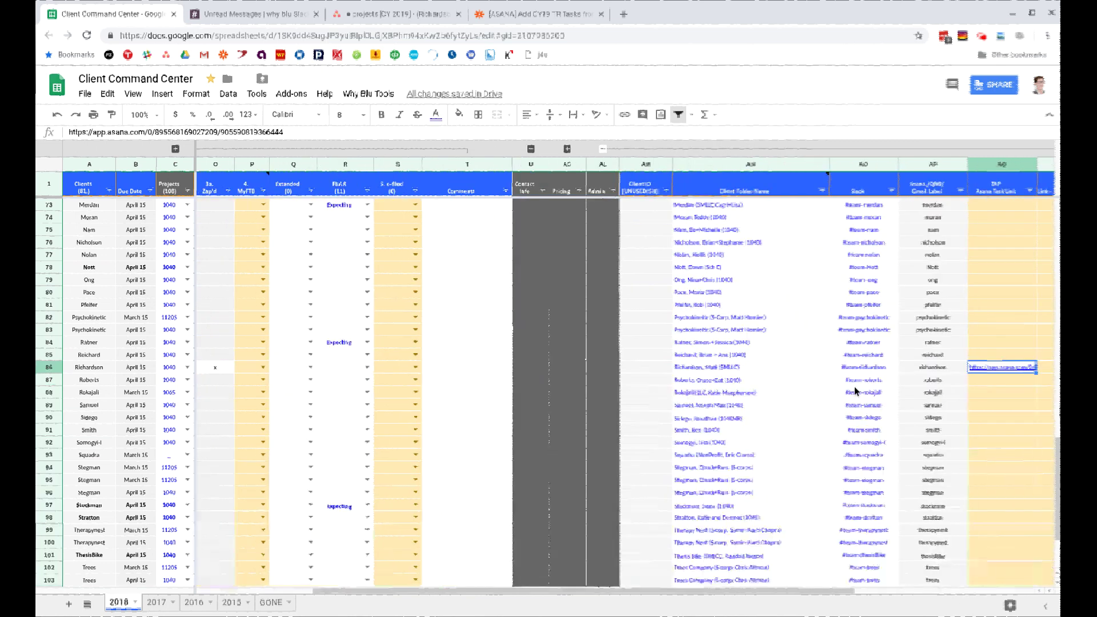
{"action": "key", "text": "Left"}
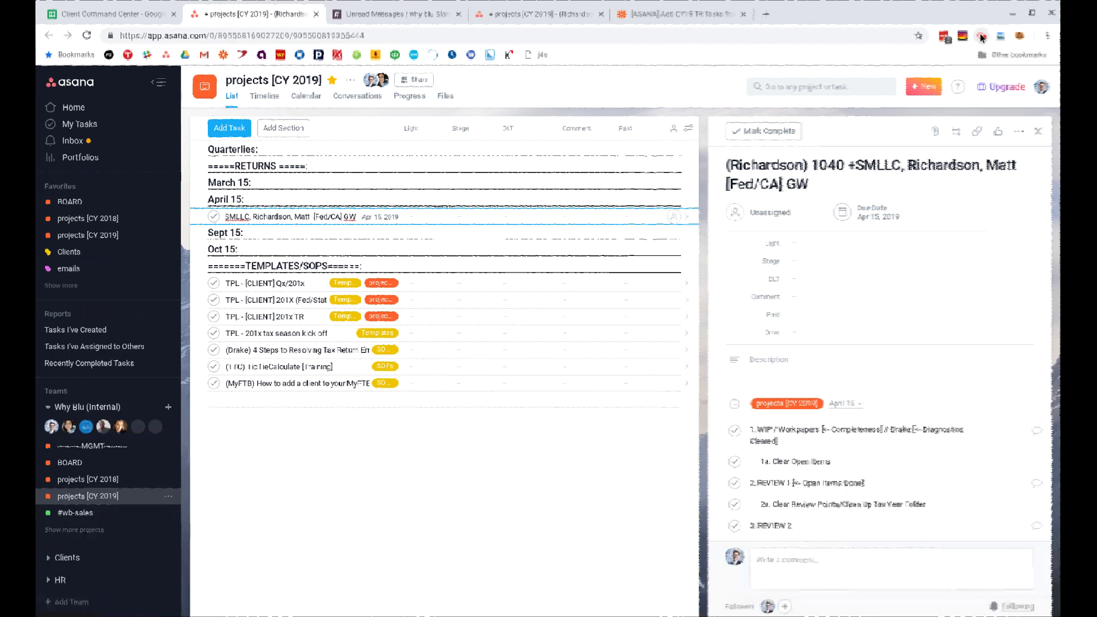
{"action": "left_click", "coordinate": [982, 37]}
{"action": "left_click", "coordinate": [982, 36]}
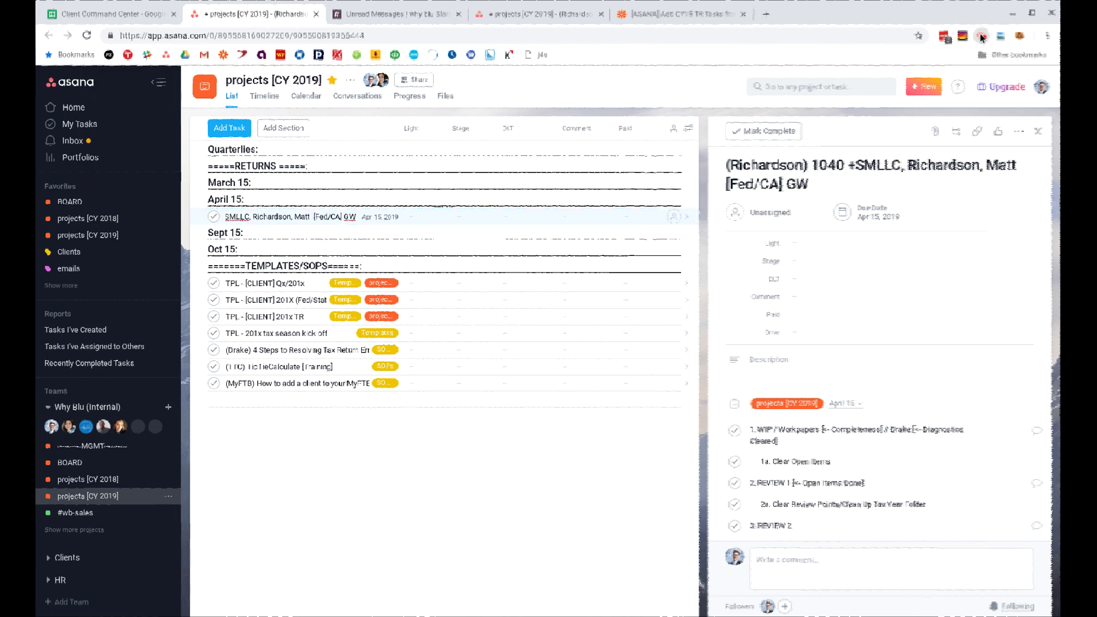